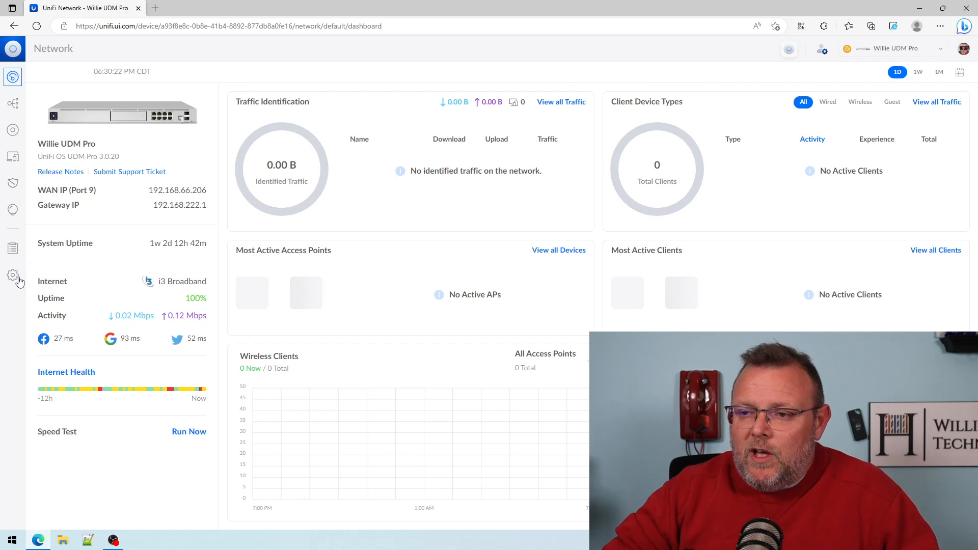
# Start a new VPN server of type OpenVPN in the Teleport & VPN settings and name it Willie OpenVPN.
pyautogui.click(13, 275)
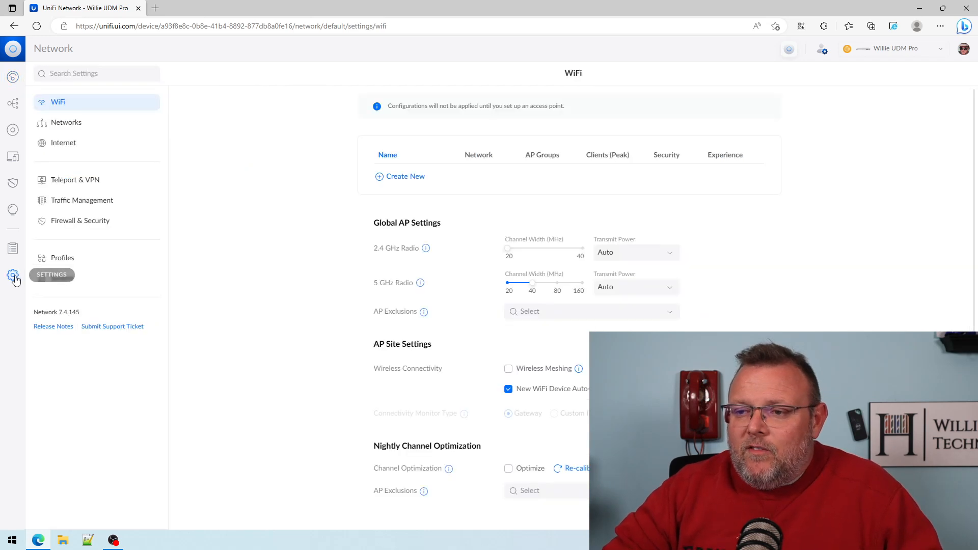
pyautogui.click(84, 184)
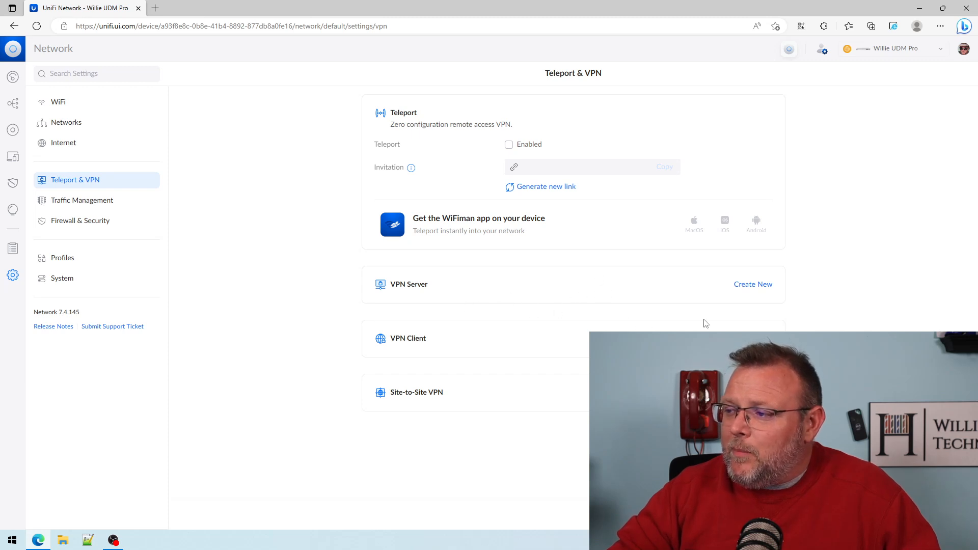
pyautogui.click(752, 286)
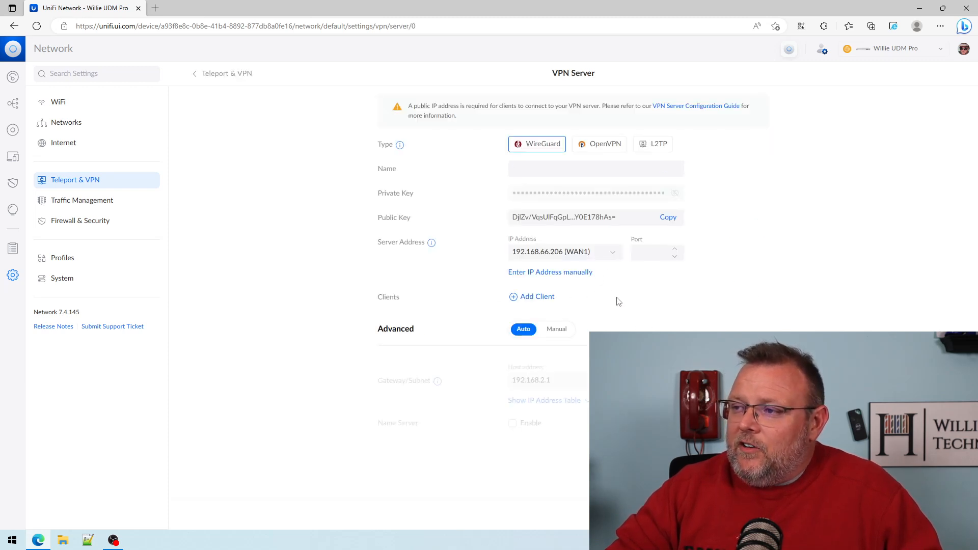
pyautogui.click(610, 148)
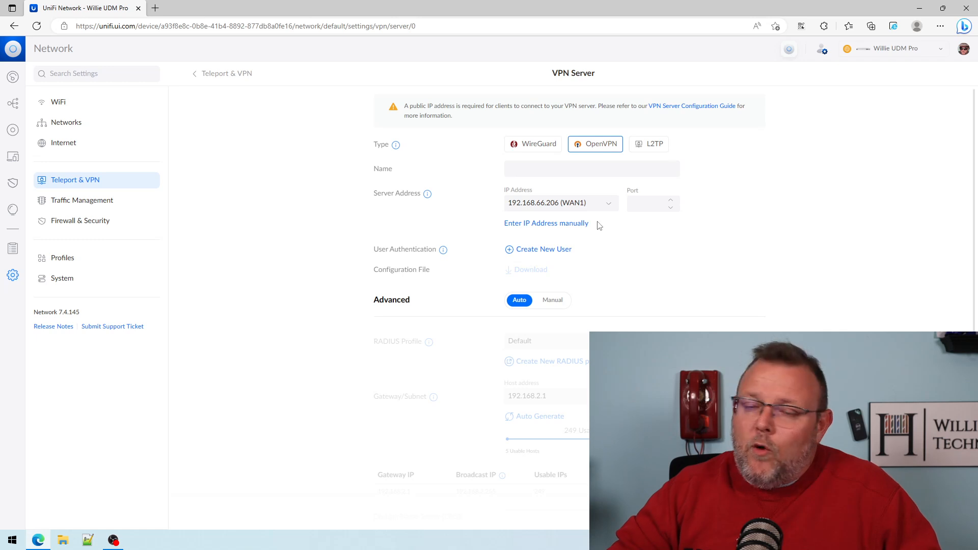
pyautogui.click(537, 165)
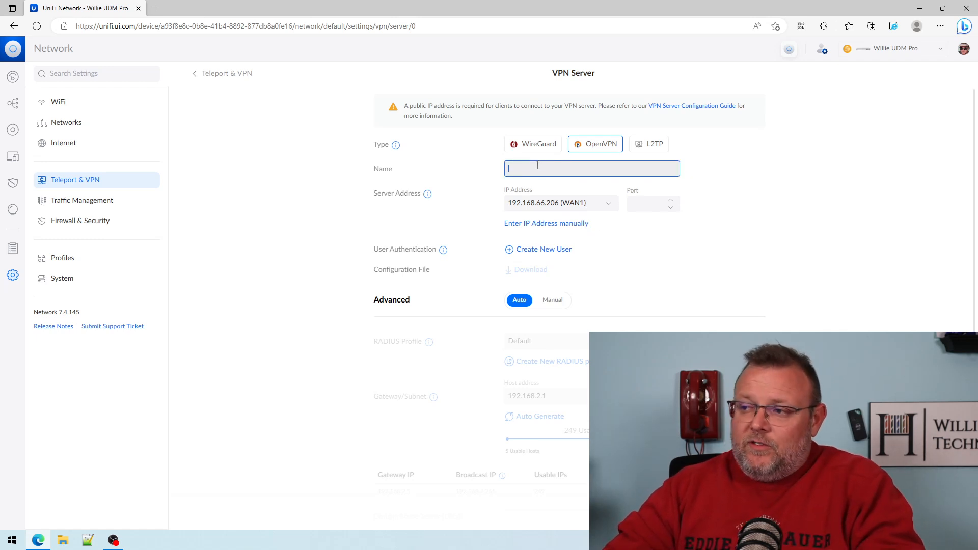
pyautogui.write('Willie OpenVPN')
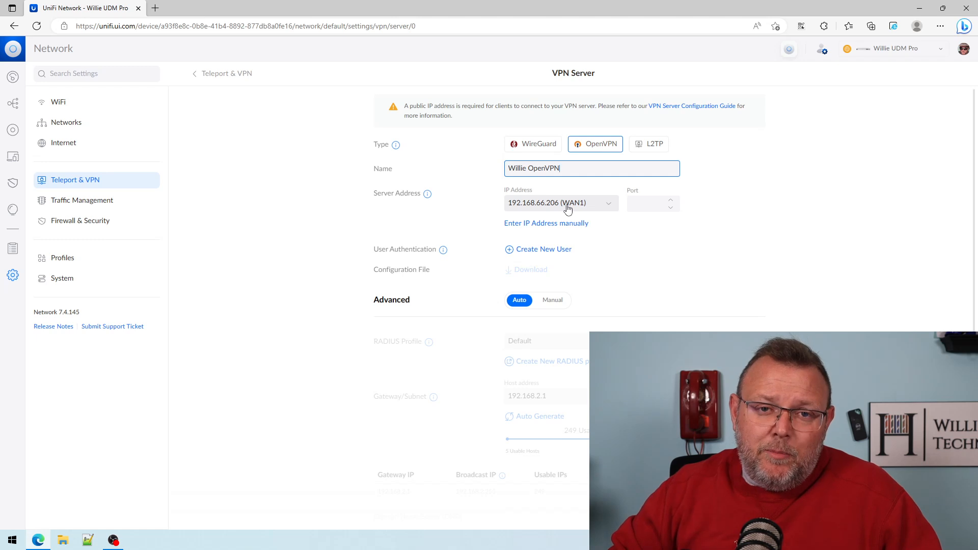
pyautogui.click(568, 210)
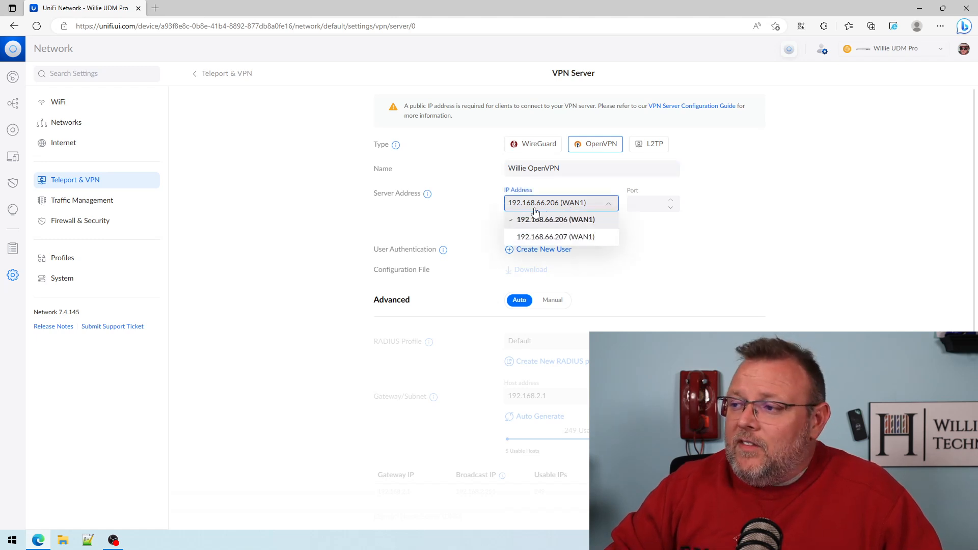
pyautogui.click(553, 222)
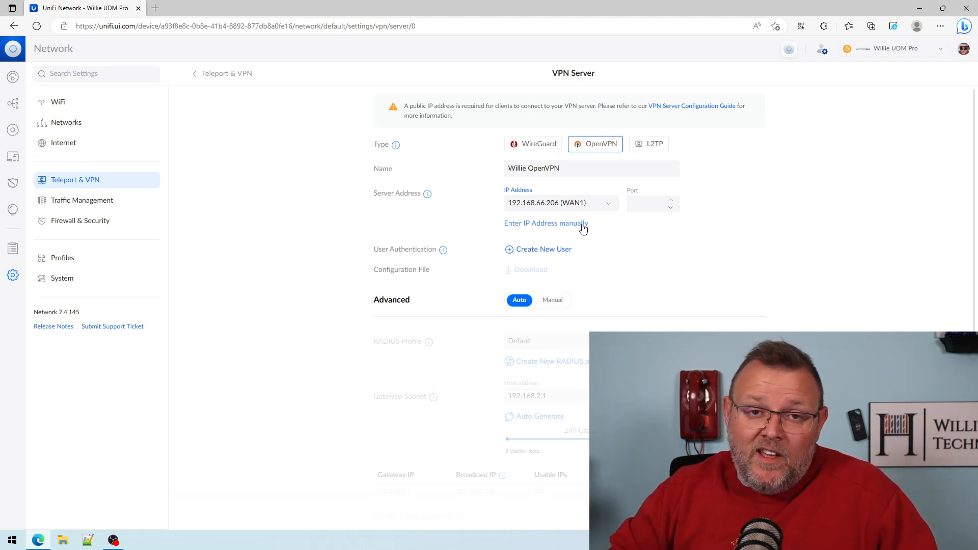
pyautogui.click(547, 225)
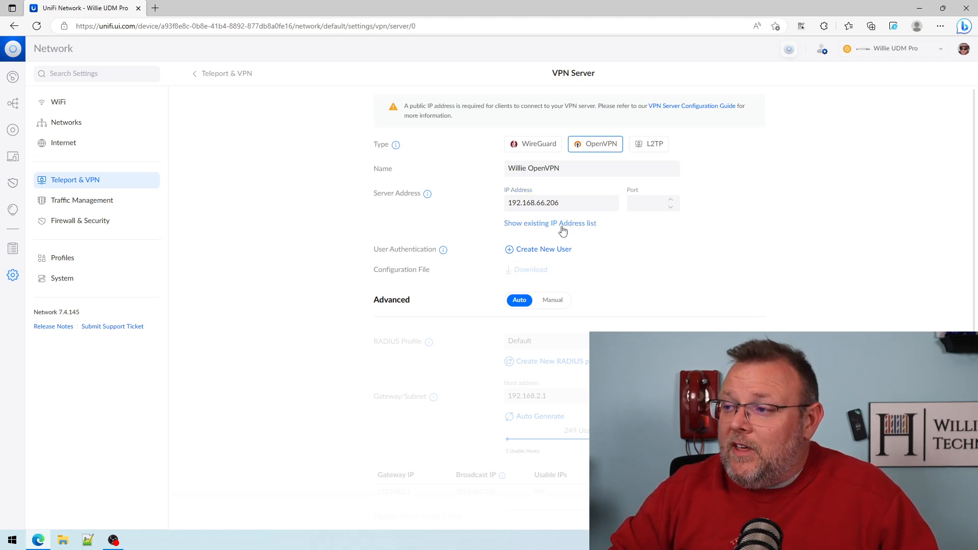
pyautogui.click(563, 226)
pyautogui.click(565, 224)
pyautogui.click(561, 225)
# Set the VPN server's address to 192.168.66.206 (WAN1) and its port to 1194.
pyautogui.click(594, 205)
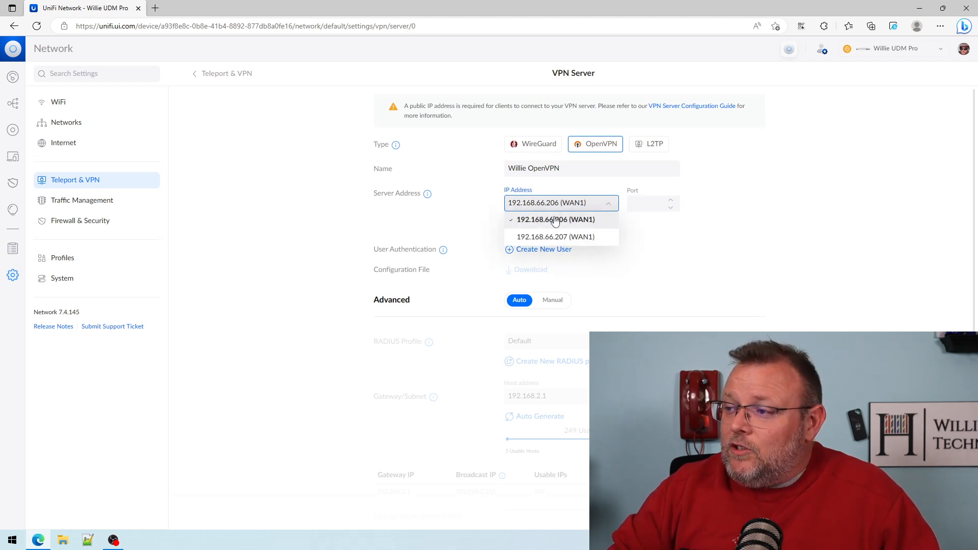
pyautogui.click(555, 219)
pyautogui.click(644, 205)
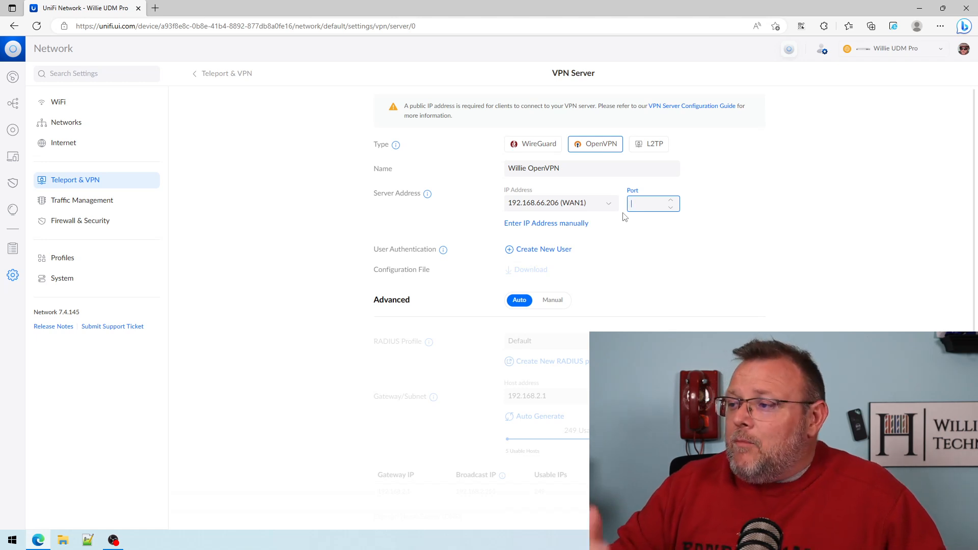
pyautogui.write('1194')
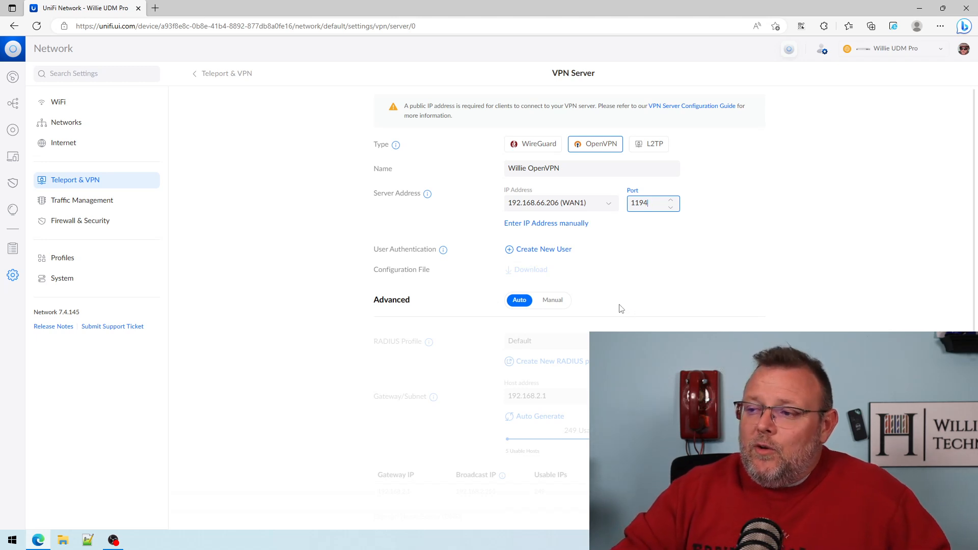
# Create a new RADIUS user for the VPN server, entering the account username and password.
pyautogui.click(560, 251)
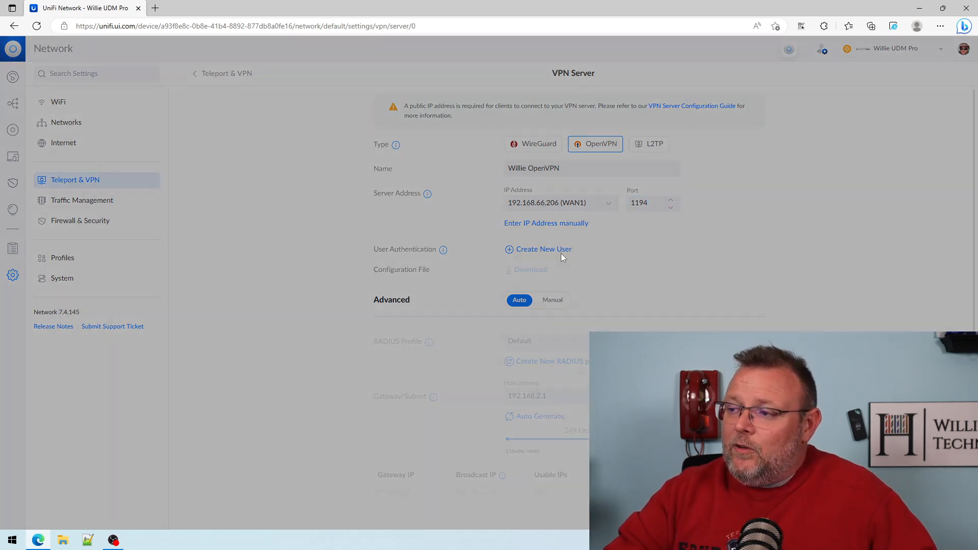
pyautogui.click(495, 256)
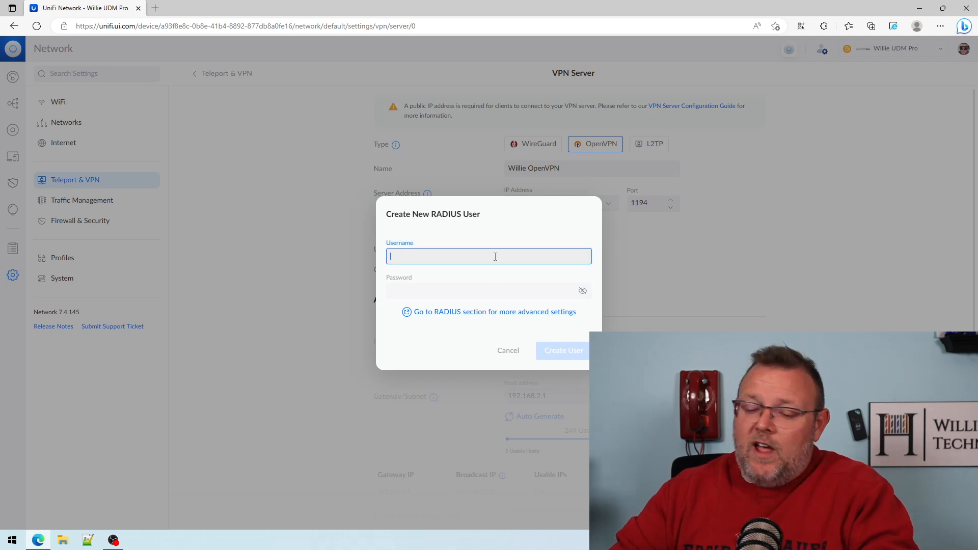
pyautogui.write('whowe')
pyautogui.press('Tab')
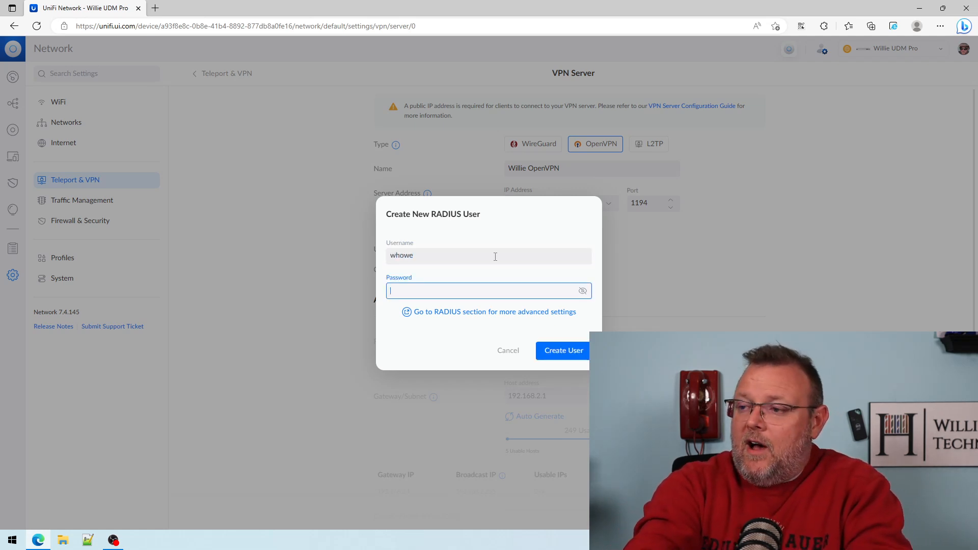
pyautogui.write('••')
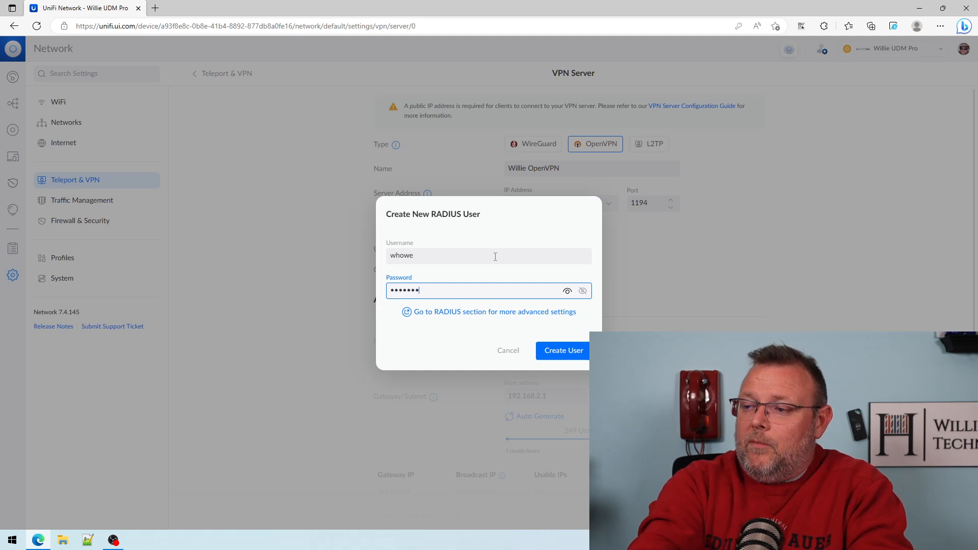
pyautogui.click(568, 356)
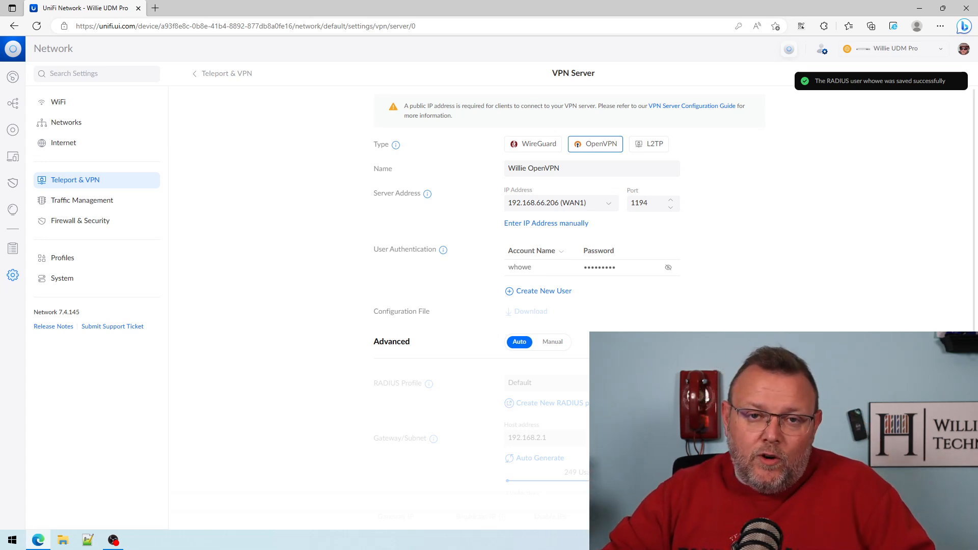
pyautogui.click(561, 344)
pyautogui.scroll(-2, 561, 306)
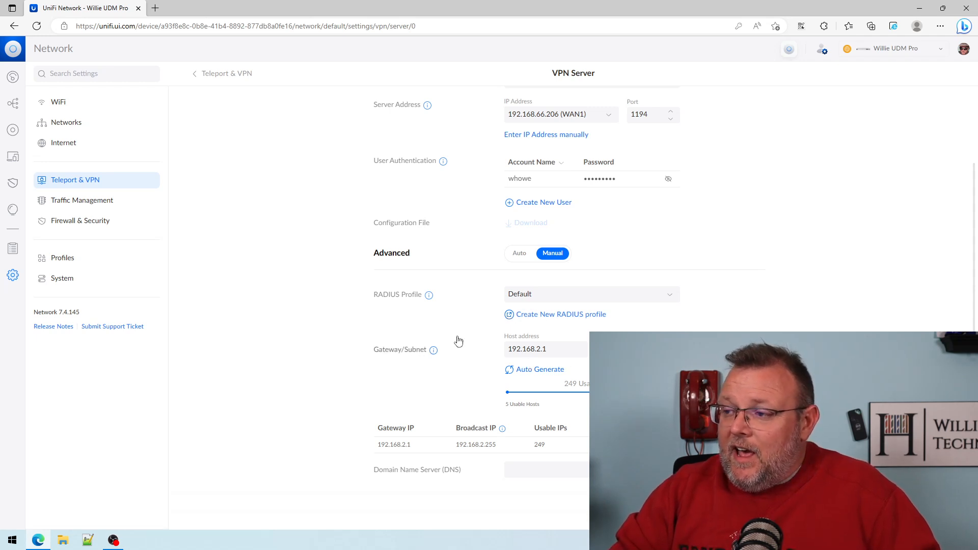
pyautogui.click(518, 254)
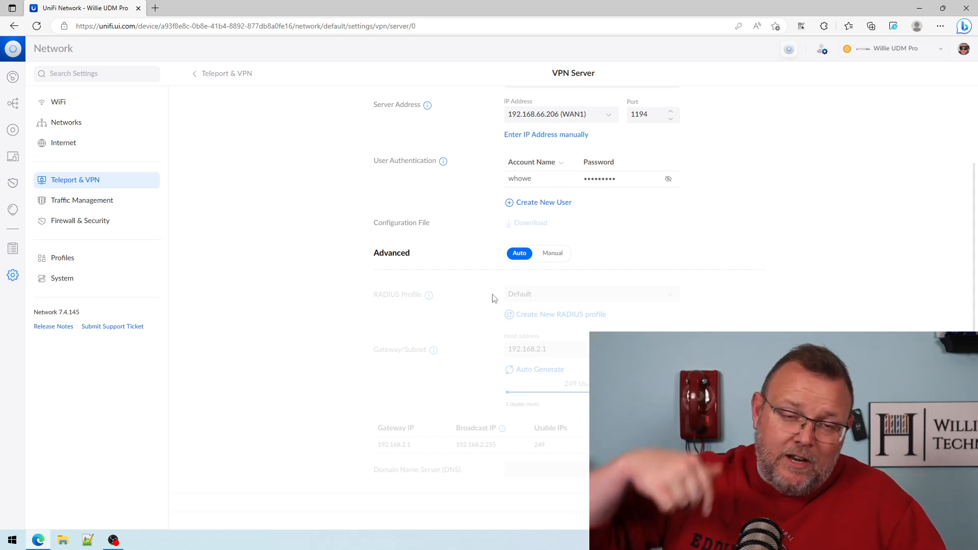
# Save the VPN server, reopen the saved Willie OpenVPN entry and download its configuration file.
pyautogui.scroll(2, 732, 301)
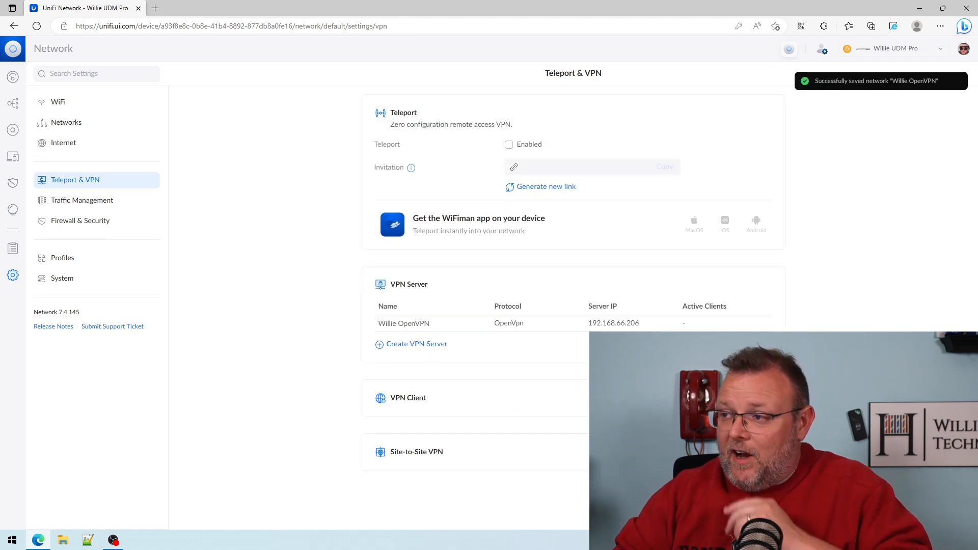
pyautogui.click(431, 326)
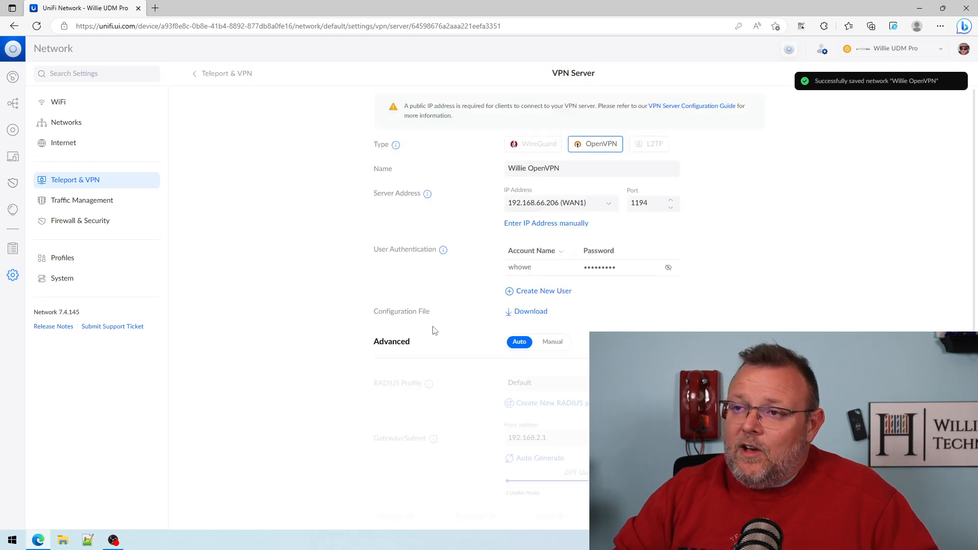
pyautogui.click(528, 313)
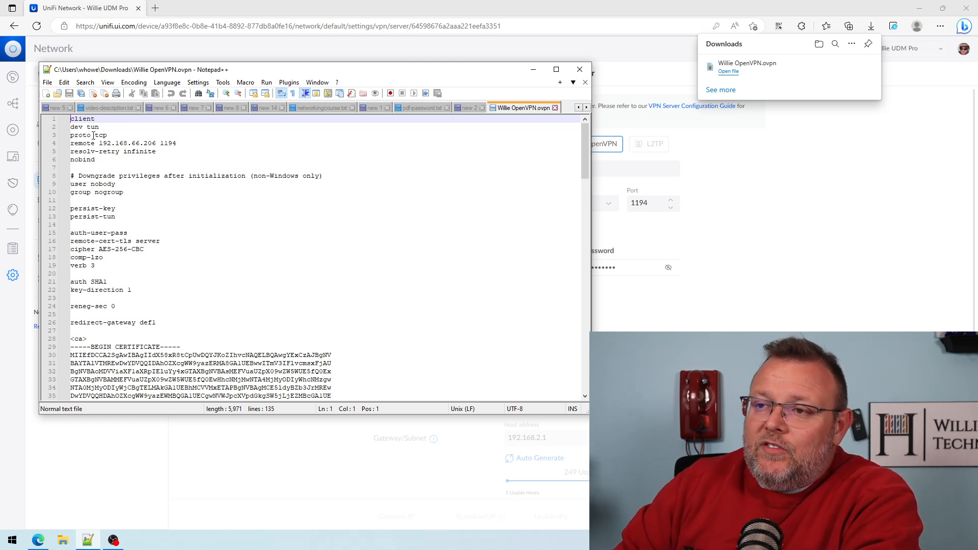
# Examine the downloaded Willie OpenVPN.ovpn in Notepad++, checking the remote address and port, the redirect-gateway line, and the certificate and key sections.
pyautogui.moveTo(70, 141); pyautogui.dragTo(161, 145)
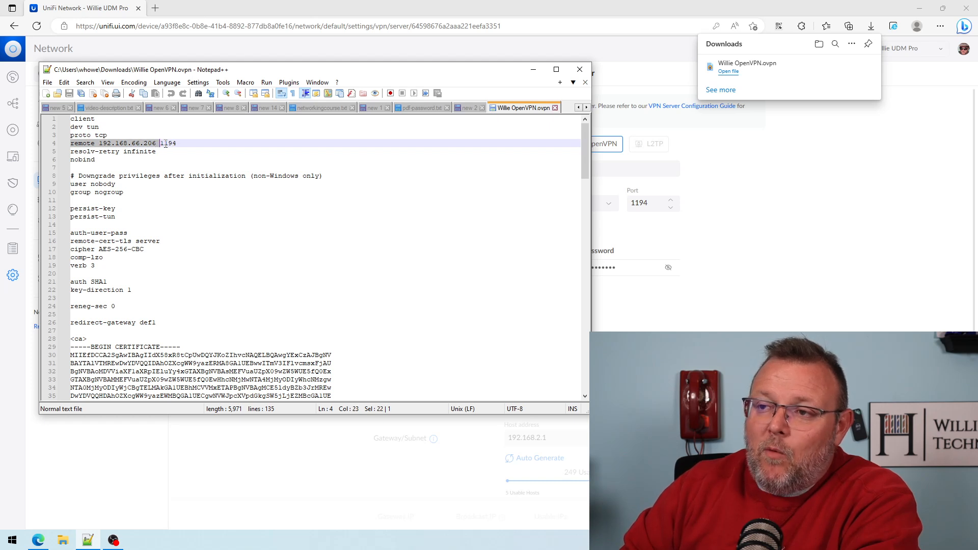
pyautogui.click(166, 144)
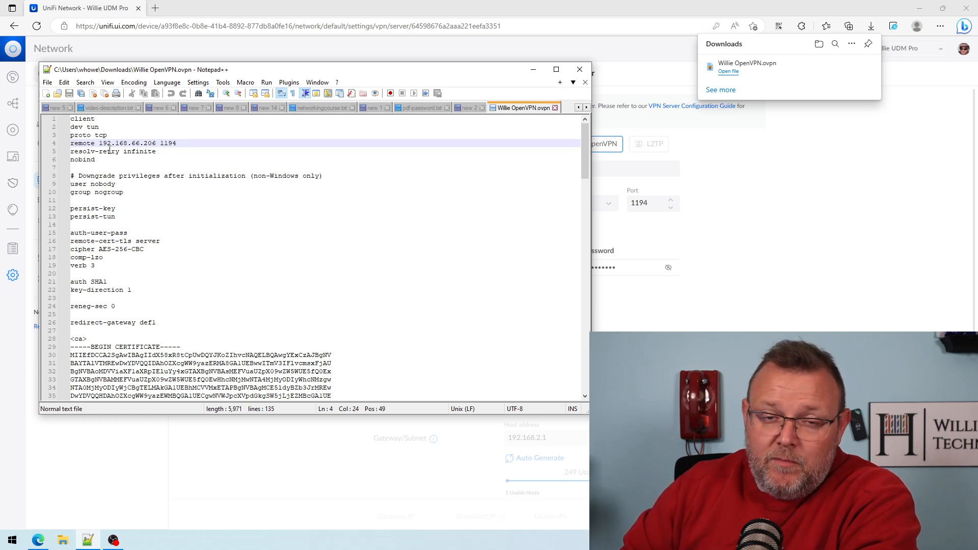
pyautogui.moveTo(99, 144); pyautogui.dragTo(155, 149)
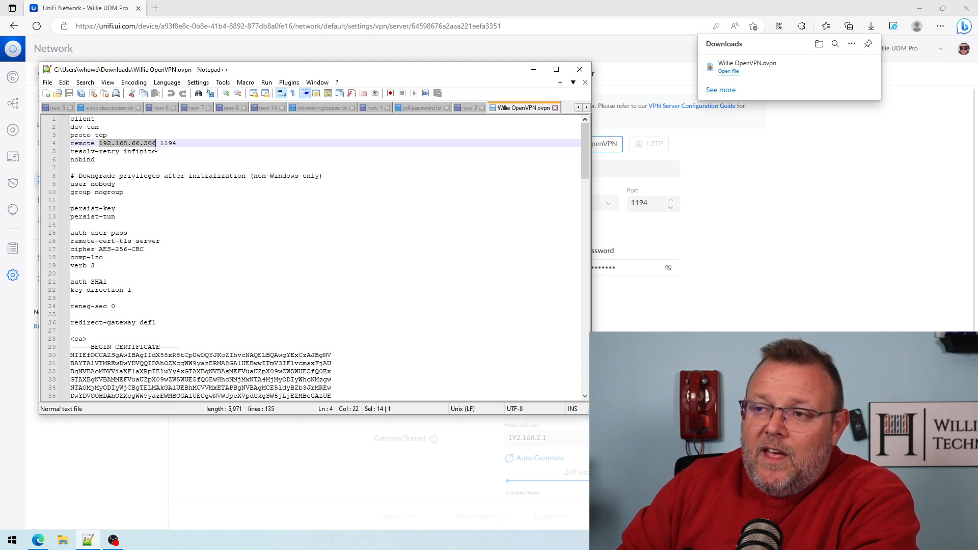
pyautogui.click(143, 152)
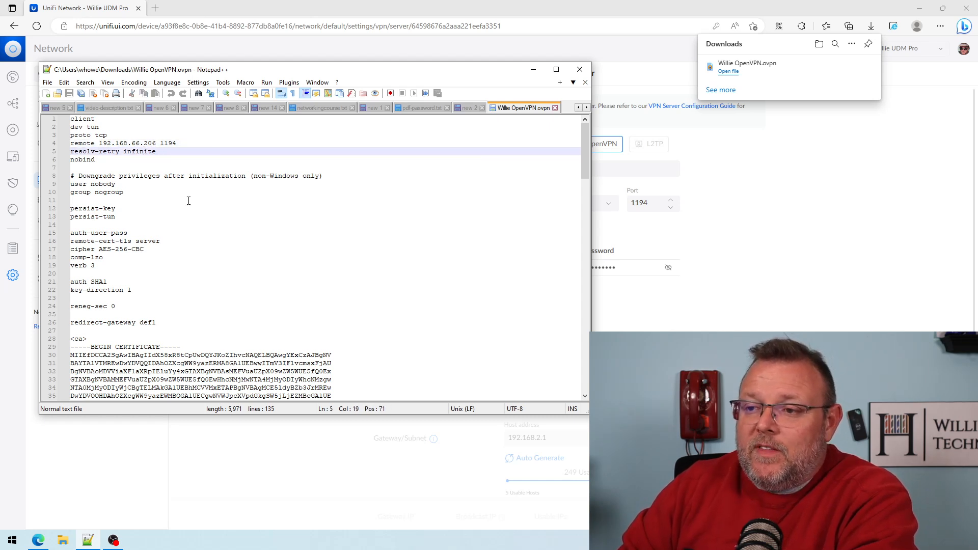
pyautogui.moveTo(71, 322); pyautogui.dragTo(156, 322)
pyautogui.click(74, 325)
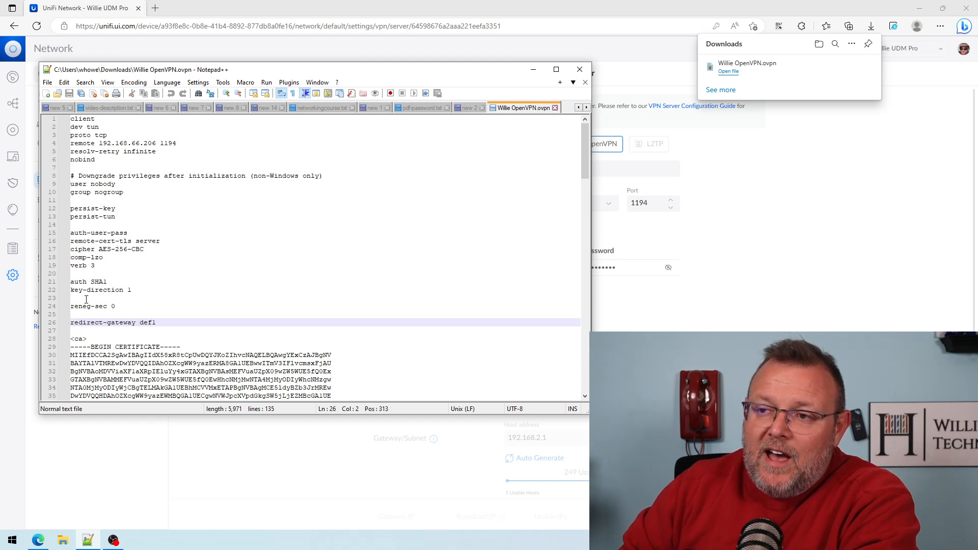
pyautogui.click(71, 177)
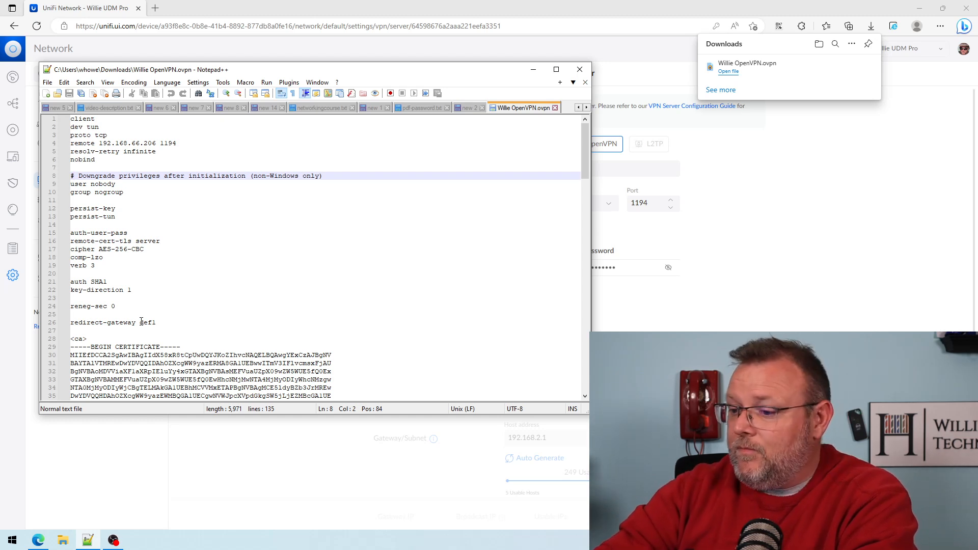
pyautogui.scroll(-7, 133, 261)
pyautogui.scroll(-20, 51, 246)
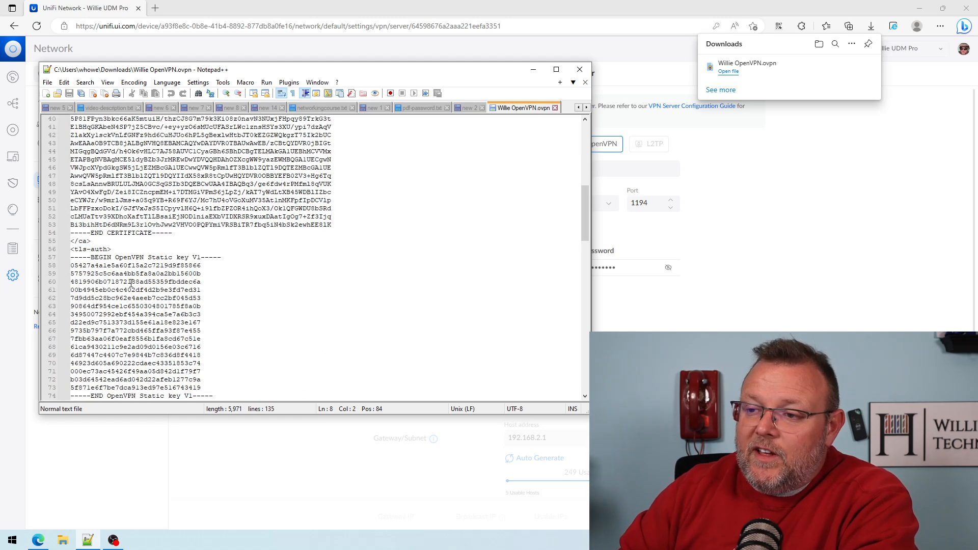
pyautogui.scroll(18, 151, 292)
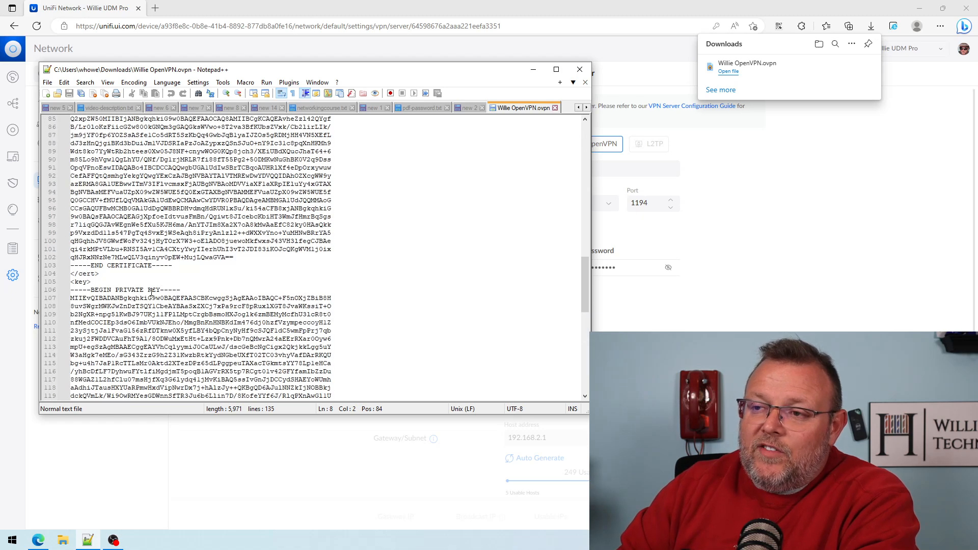
pyautogui.scroll(10, 151, 292)
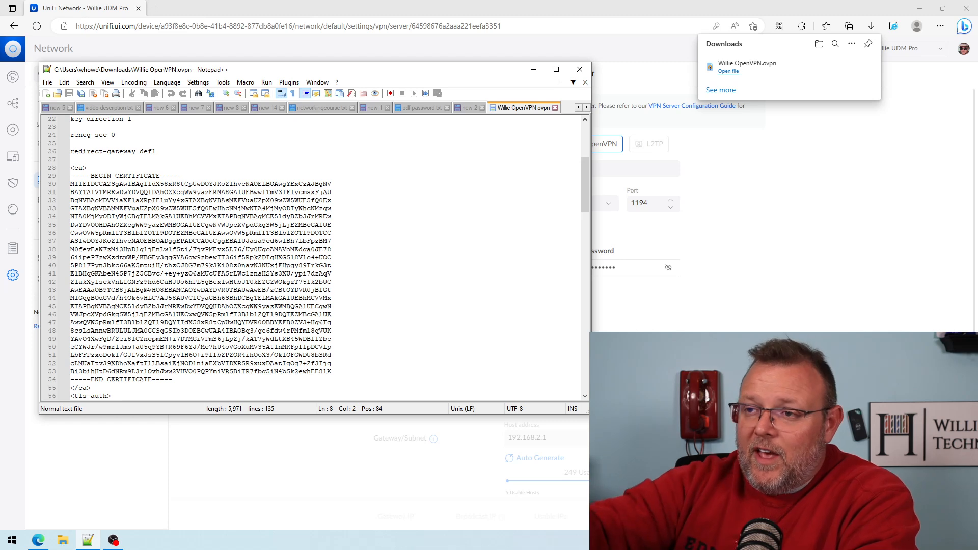
pyautogui.scroll(4, 182, 318)
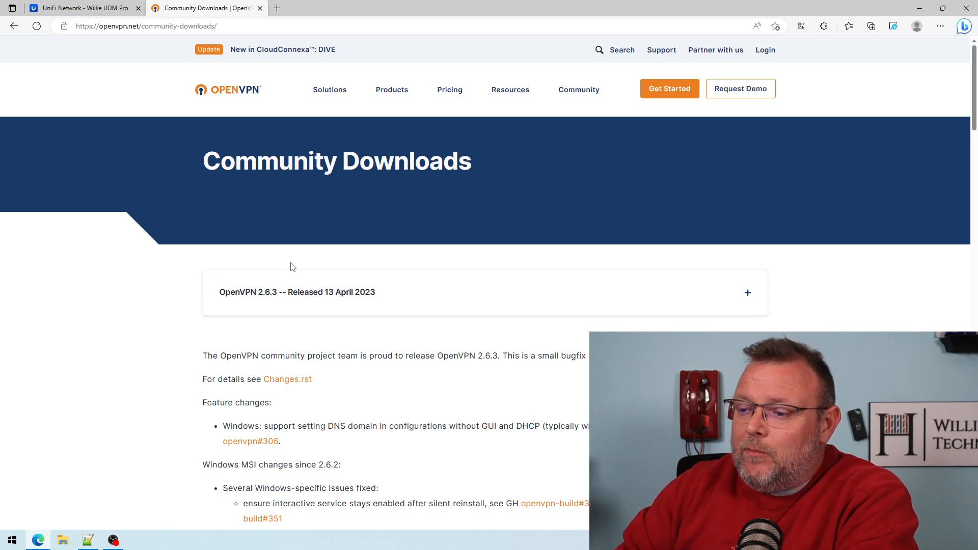
# Find the Windows MSI installers for OpenVPN 2.6.3 on the OpenVPN Community Downloads page.
pyautogui.scroll(-4, 293, 267)
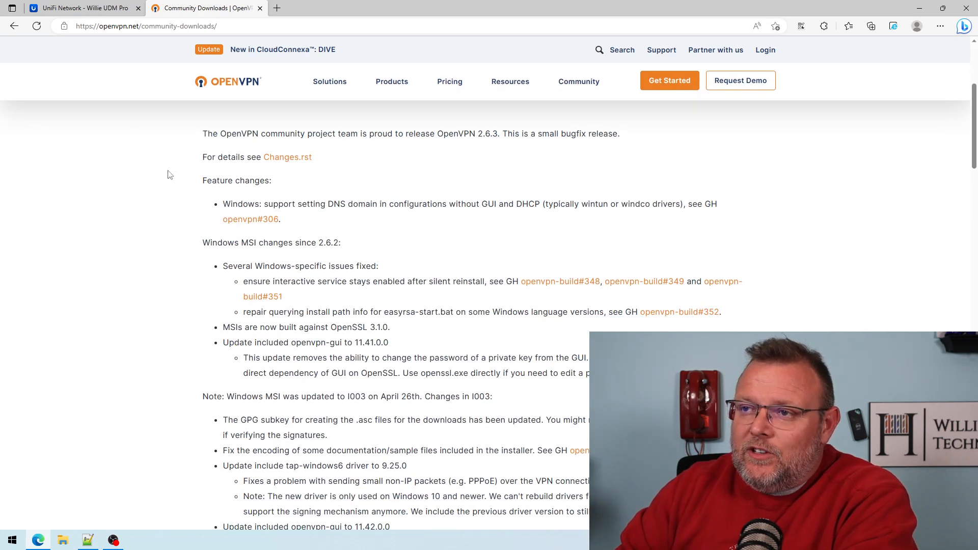
pyautogui.scroll(-6, 300, 357)
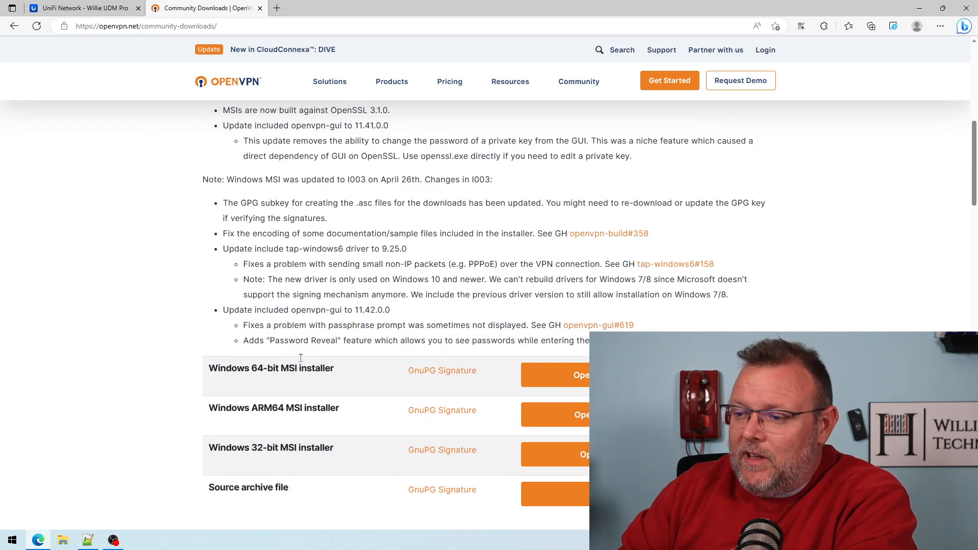
pyautogui.scroll(-1, 306, 341)
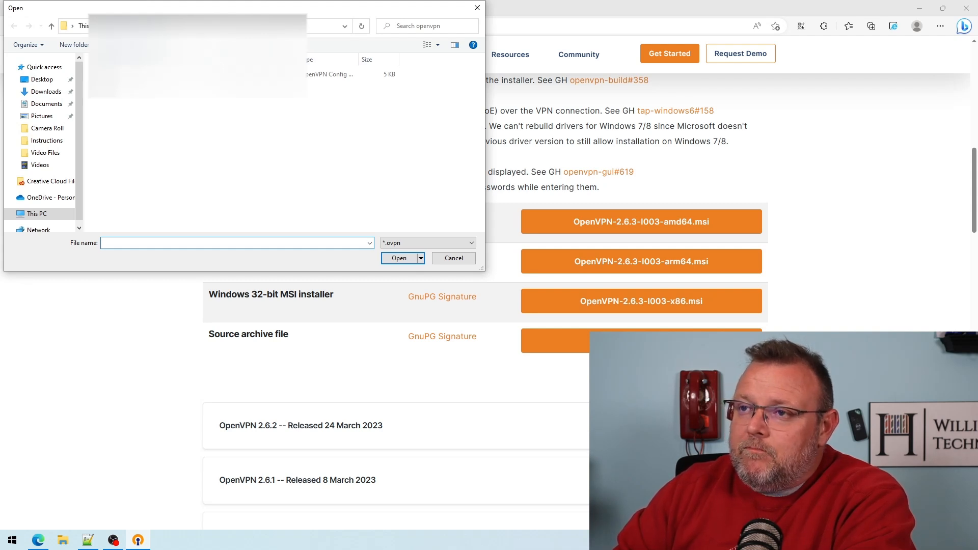
# Import the Willie OpenVPN configuration file from the Downloads folder into the OpenVPN client.
pyautogui.click(125, 26)
pyautogui.click(124, 91)
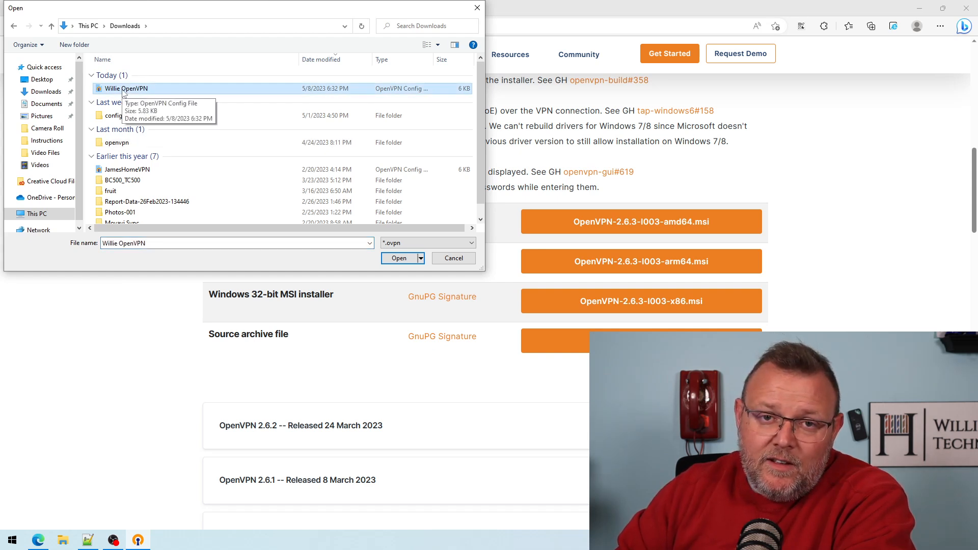
pyautogui.doubleClick(125, 90)
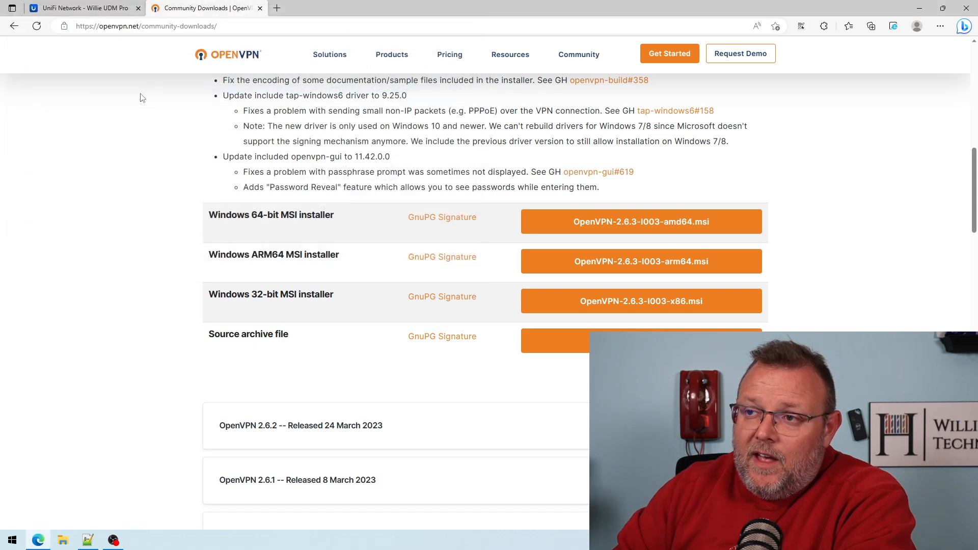